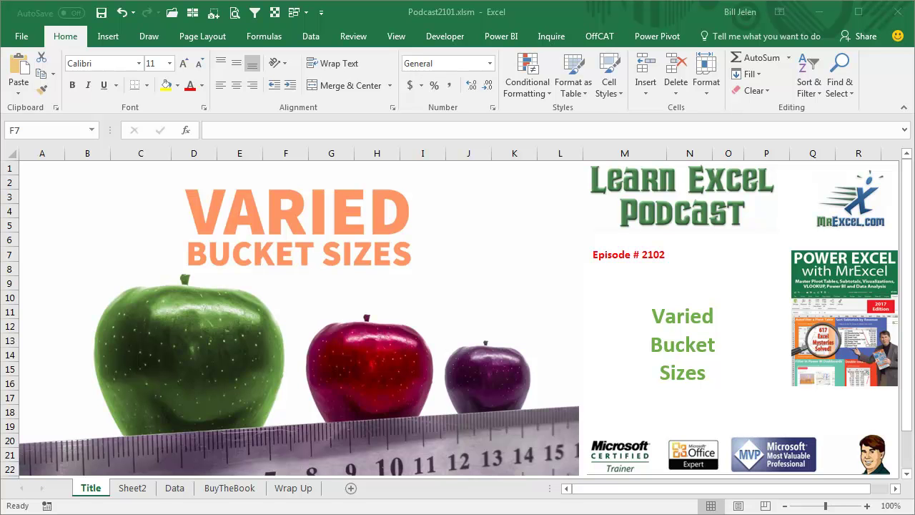
# Step: Switch to Sheet2 to view the revenue-bucket pivot table
pyautogui.click(133, 488)
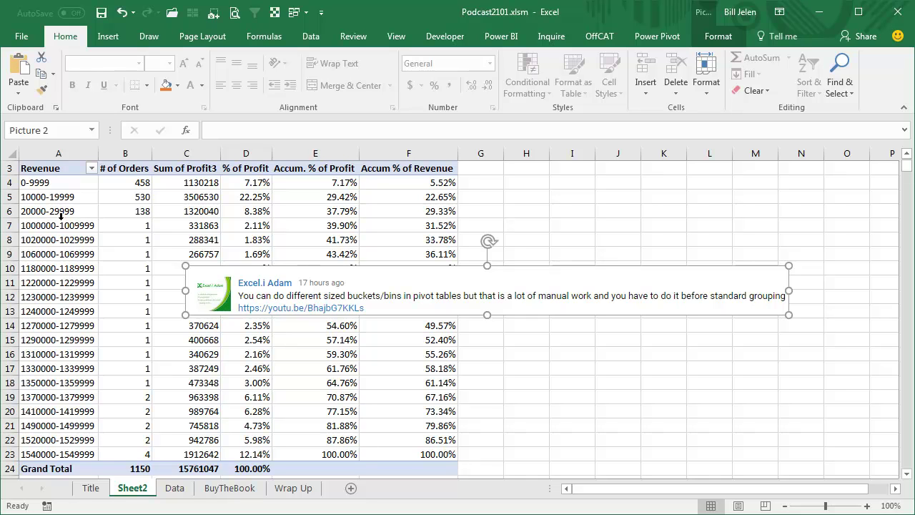
# Step: Move the comment picture off the pivot table and ungroup the Revenue ranges
pyautogui.click(58, 183)
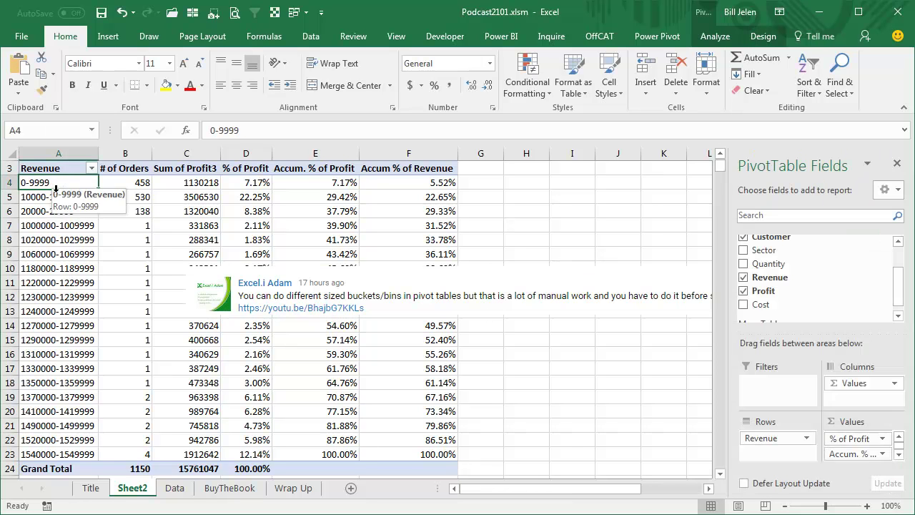
pyautogui.moveTo(363, 287); pyautogui.dragTo(644, 291)
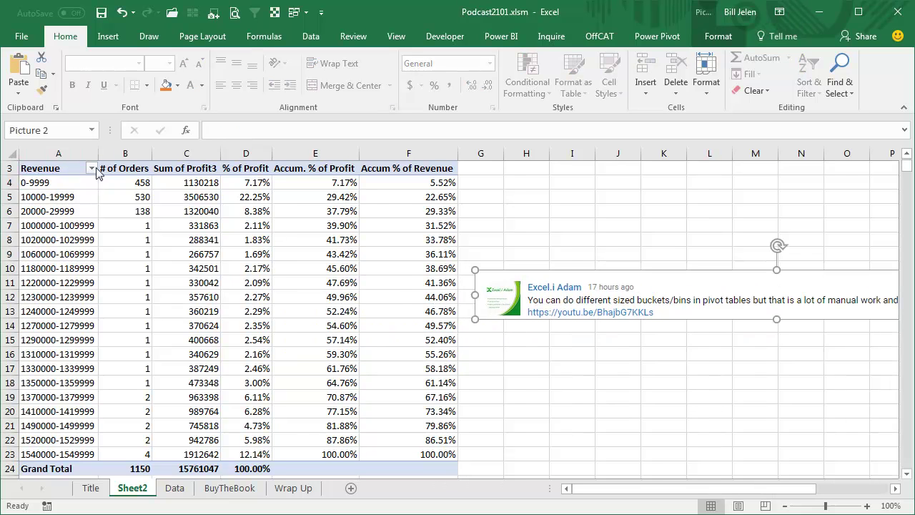
pyautogui.click(68, 181)
pyautogui.click(715, 36)
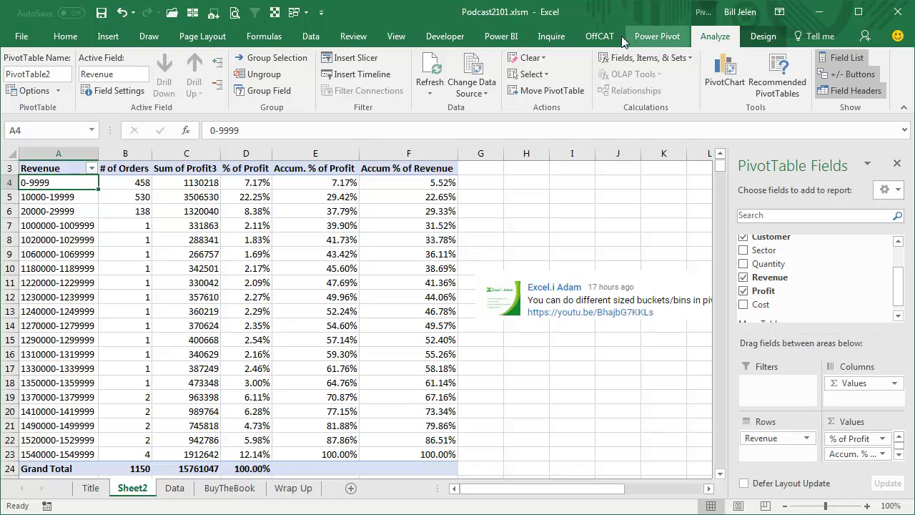
pyautogui.click(270, 76)
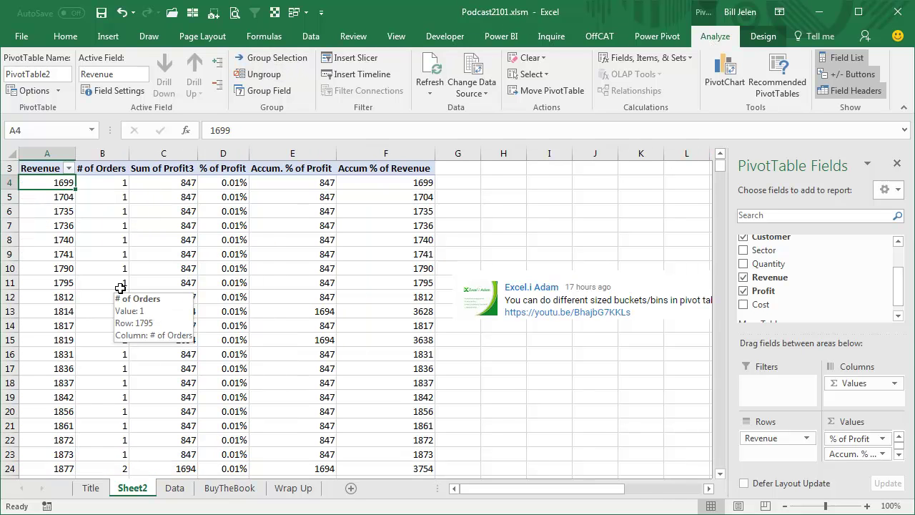
# Step: Select the individual revenue values below 10,000
pyautogui.hotkey('shift', 'Down')
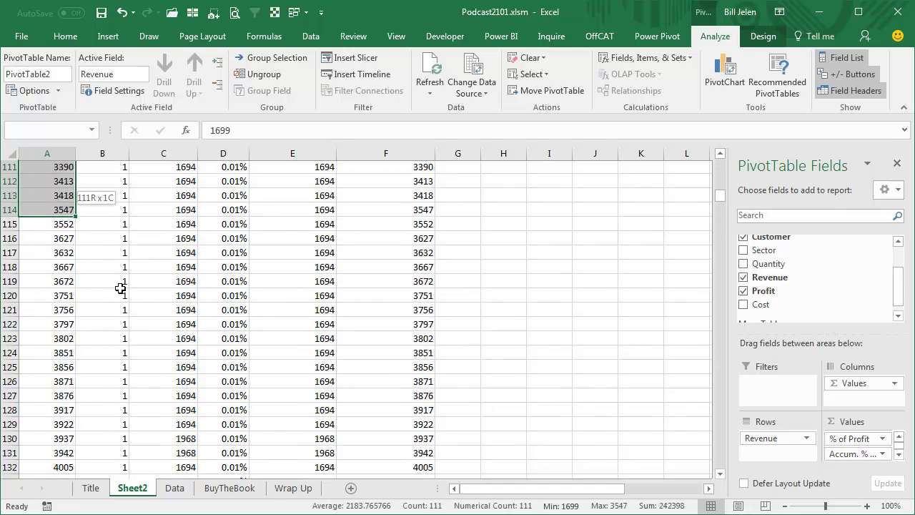
pyautogui.hotkey('shift', 'Down')
pyautogui.hotkey('shift', 'Down')
pyautogui.hotkey('shift', 'Down')
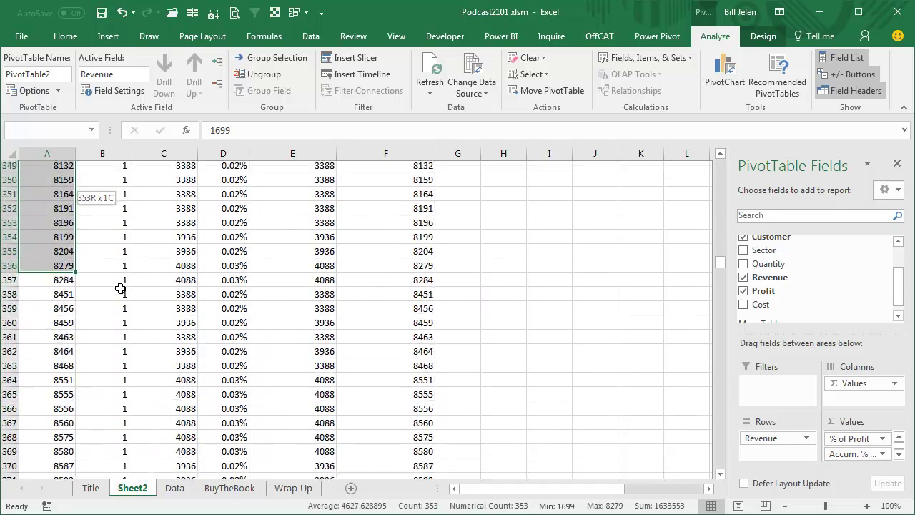
pyautogui.hotkey('shift', 'Down')
pyautogui.hotkey('shift', 'Down')
pyautogui.hotkey('shift', 'Down')
pyautogui.hotkey('shift', 'Down')
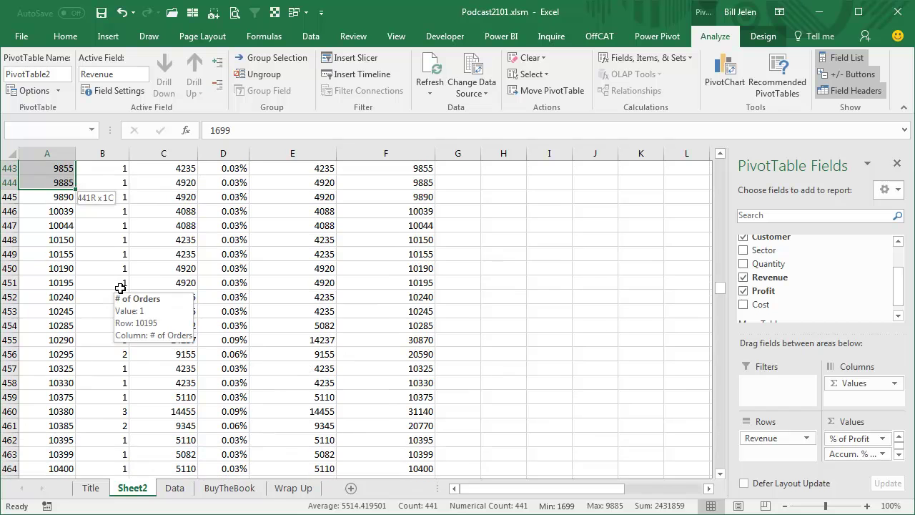
pyautogui.hotkey('shift', 'Down')
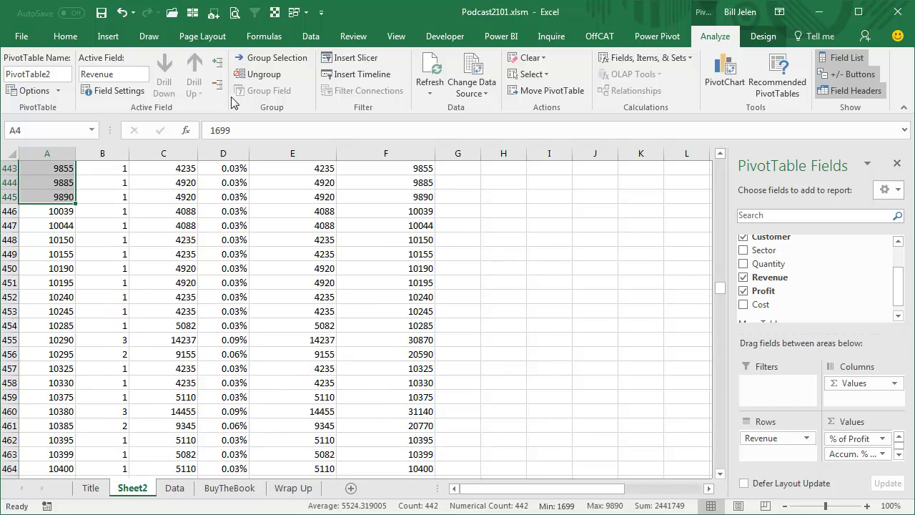
# Step: Group revenues under 10,000 as Group1 and 10,039–19,989 as Group2
pyautogui.click(268, 59)
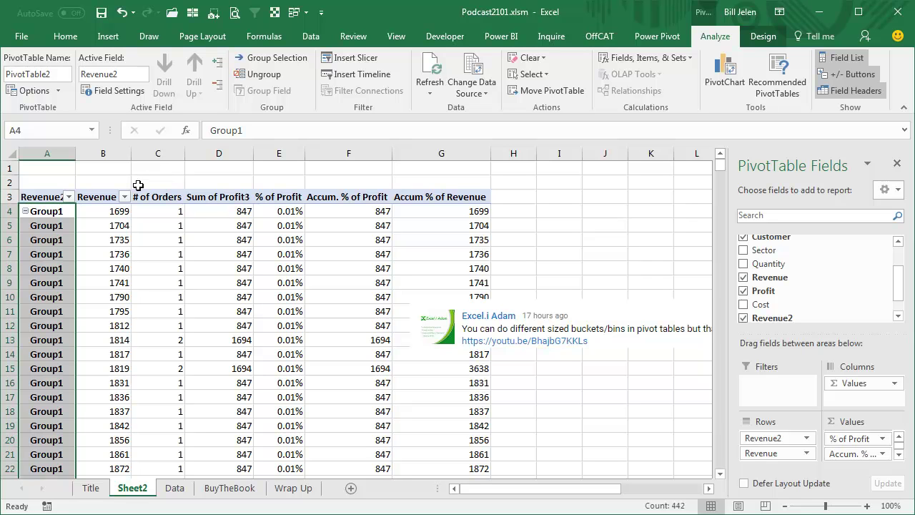
pyautogui.press('Right')
pyautogui.press('pagedown')
pyautogui.press('pagedown')
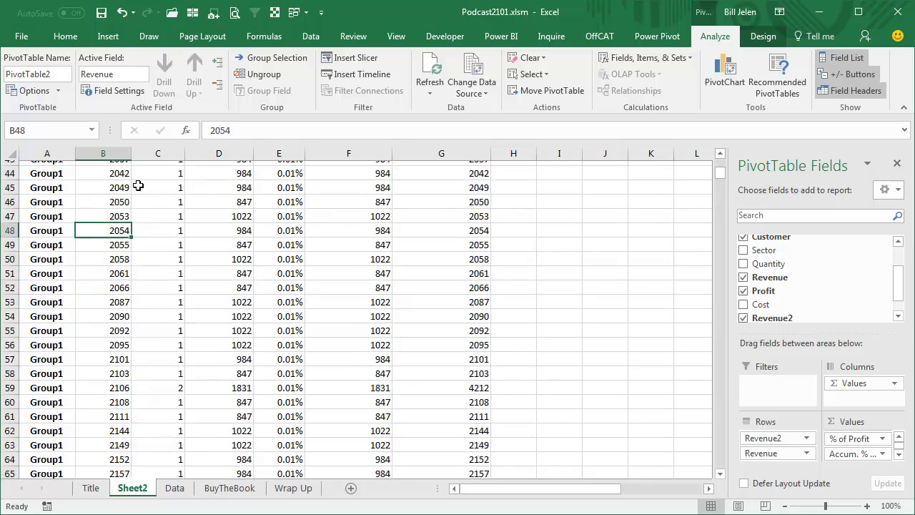
pyautogui.press('pagedown')
pyautogui.press('pagedown')
pyautogui.press('pagedown')
pyautogui.press('pagedown')
pyautogui.press('pagedown')
pyautogui.press('pagedown')
pyautogui.press('pagedown')
pyautogui.press('pagedown')
pyautogui.press('pagedown')
pyautogui.press('pagedown')
pyautogui.press('pagedown')
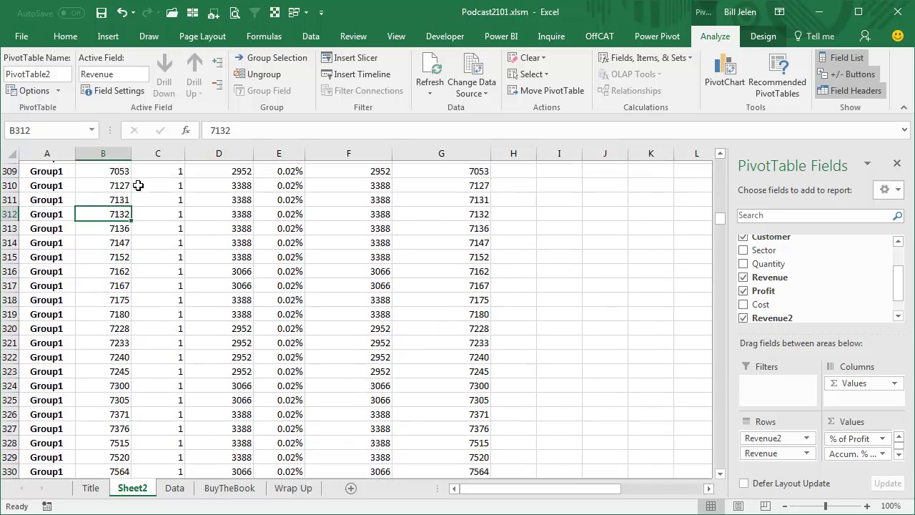
pyautogui.press('pagedown')
pyautogui.press('pagedown')
pyautogui.press('pagedown')
pyautogui.press('pageup')
pyautogui.press('Down')
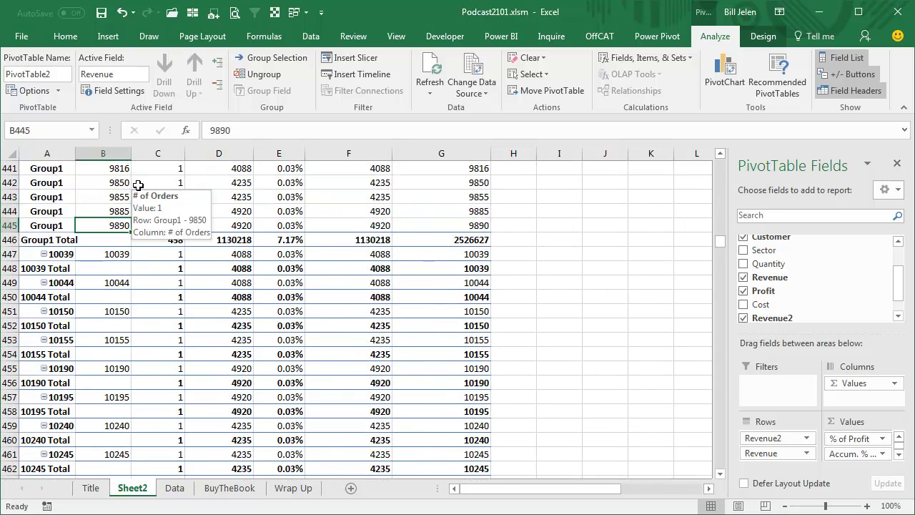
pyautogui.press('Down')
pyautogui.press('Down')
pyautogui.hotkey('shift', 'pagedown')
pyautogui.hotkey('shift', 'pagedown')
pyautogui.hotkey('shift', 'pagedown')
pyautogui.hotkey('shift', 'pagedown')
pyautogui.hotkey('shift', 'pagedown')
pyautogui.hotkey('shift', 'pagedown')
pyautogui.hotkey('shift', 'pagedown')
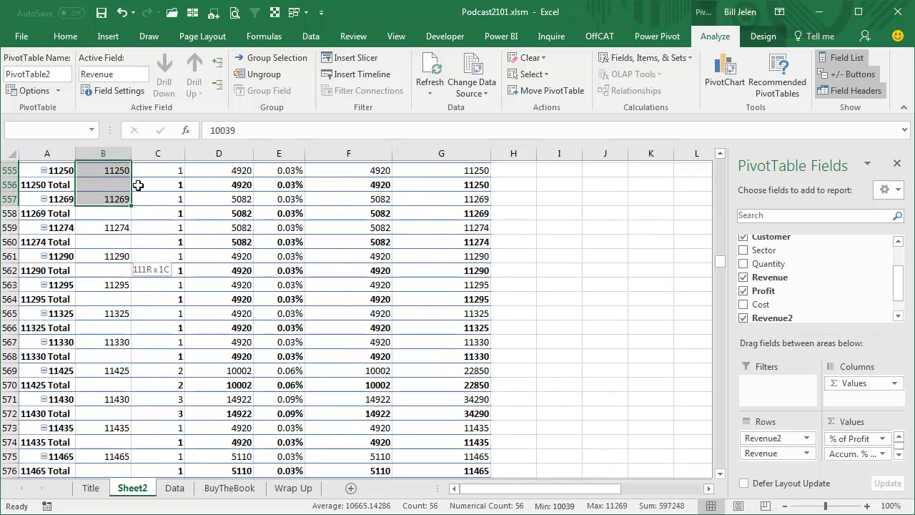
pyautogui.hotkey('shift', 'pagedown')
pyautogui.hotkey('shift', 'pagedown')
pyautogui.hotkey('shift', 'pagedown')
pyautogui.hotkey('shift', 'Down')
pyautogui.hotkey('shift', 'Down')
pyautogui.hotkey('shift', 'Down')
pyautogui.hotkey('shift', 'Down')
pyautogui.hotkey('shift', 'Down')
pyautogui.hotkey('shift', 'Down')
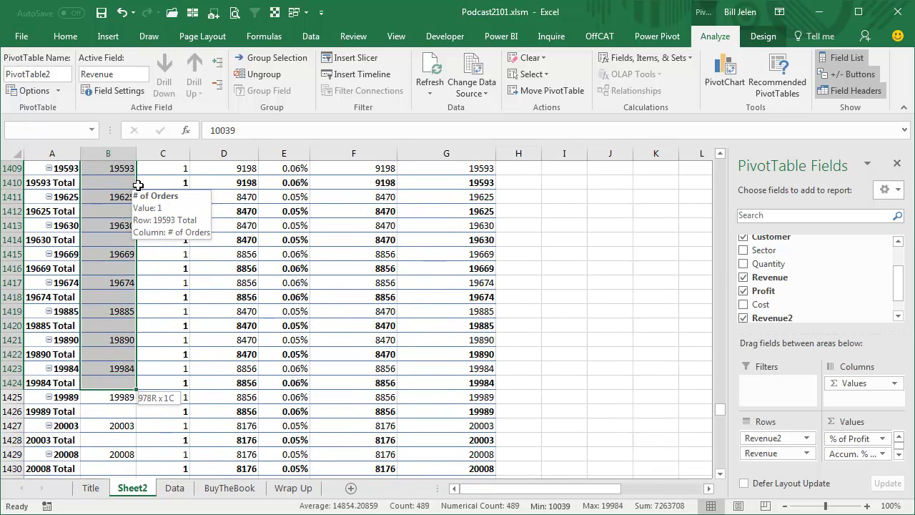
pyautogui.hotkey('shift', 'Down')
pyautogui.click(268, 60)
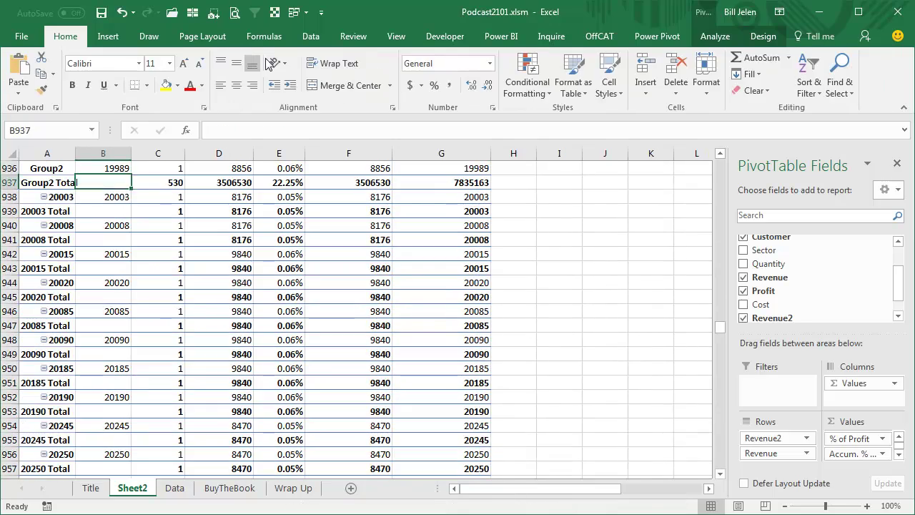
# Step: Group the revenues in the 20,000s as Group3
pyautogui.hotkey('shift', 'Down')
pyautogui.hotkey('shift', 'Down')
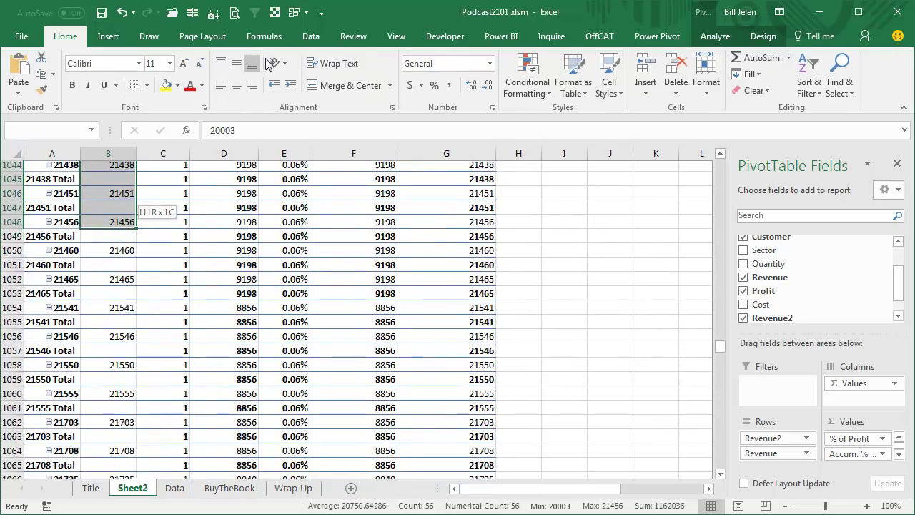
pyautogui.hotkey('shift', 'Down')
pyautogui.hotkey('shift', 'Down')
pyautogui.hotkey('shift', 'Down')
pyautogui.hotkey('shift', 'Down')
pyautogui.hotkey('shift', 'Down')
pyautogui.hotkey('shift', 'Down')
pyautogui.hotkey('shift', 'Down')
pyautogui.hotkey('shift', 'Down')
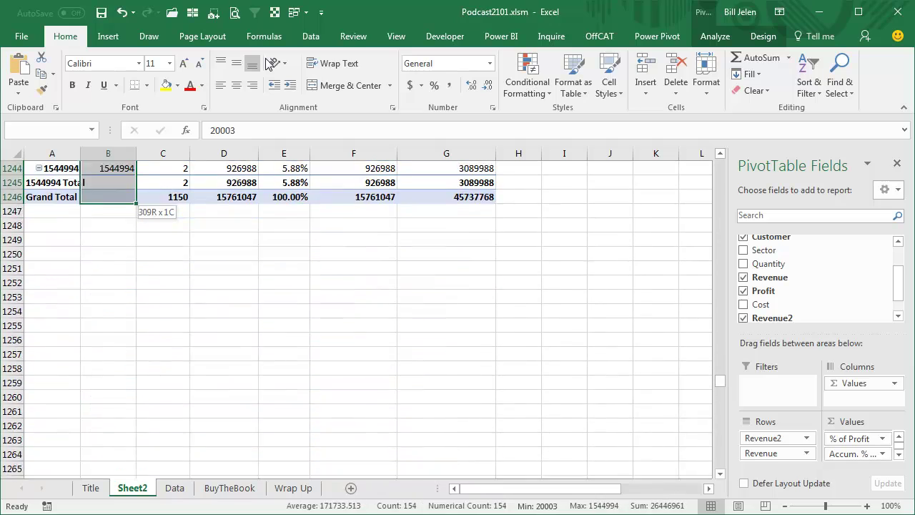
pyautogui.hotkey('shift', 'Down')
pyautogui.hotkey('shift', 'Down')
pyautogui.hotkey('shift', 'Down')
pyautogui.hotkey('shift', 'Down')
pyautogui.hotkey('shift', 'Down')
pyautogui.hotkey('shift', 'Down')
pyautogui.hotkey('shift', 'Down')
pyautogui.hotkey('shift', 'Down')
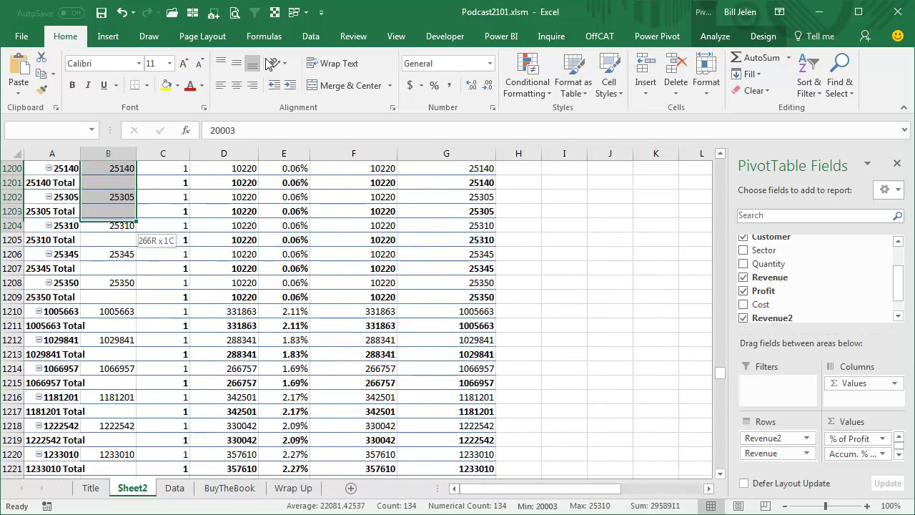
pyautogui.hotkey('shift', 'Down')
pyautogui.hotkey('shift', 'Down')
pyautogui.hotkey('shift', 'Down')
pyautogui.hotkey('shift', 'Down')
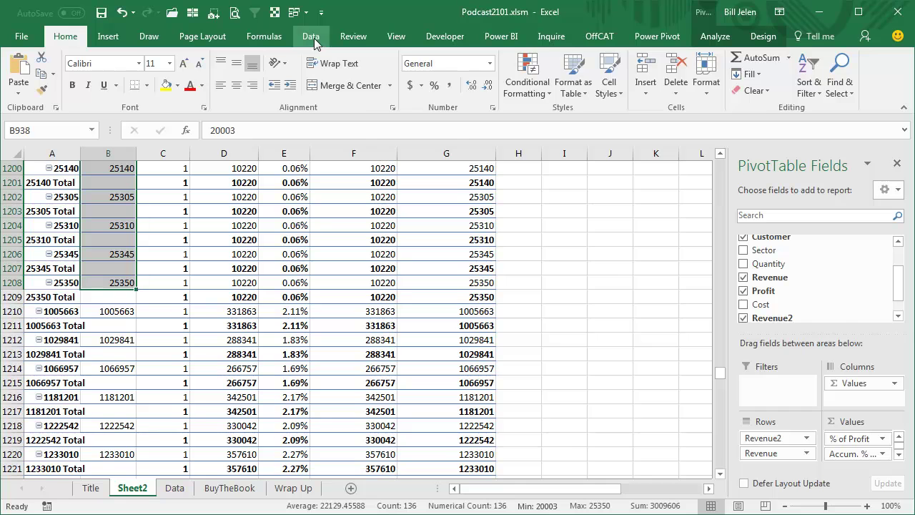
pyautogui.scroll(-13, 315, 40)
pyautogui.click(279, 58)
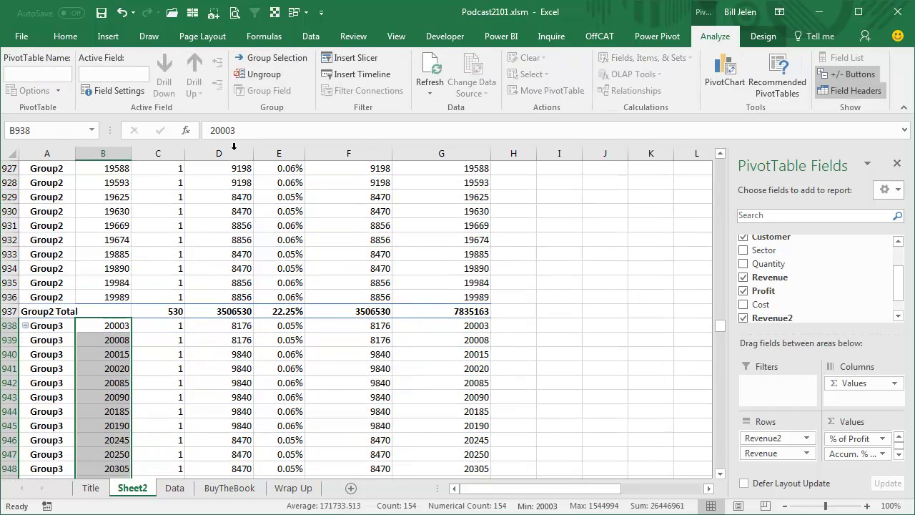
# Step: Group the million-plus revenues together
pyautogui.click(124, 354)
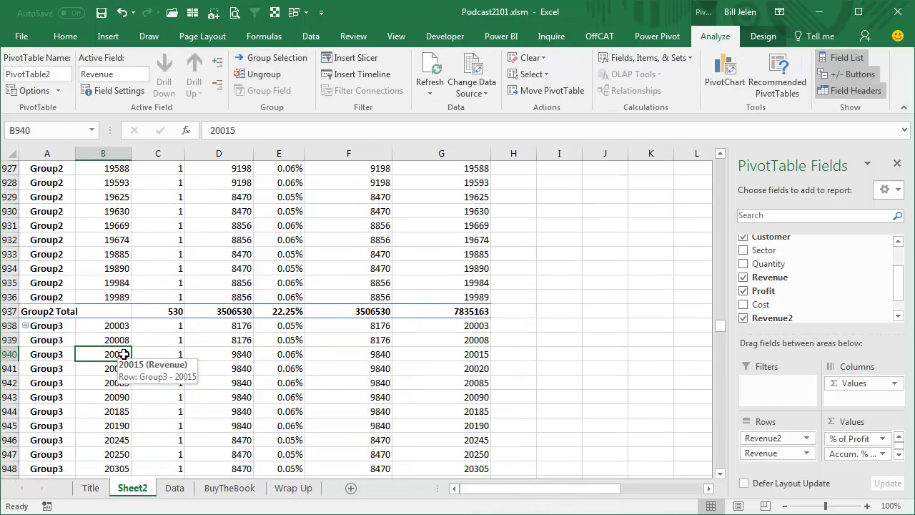
pyautogui.hotkey('ctrl', 'Down')
pyautogui.hotkey('ctrl', 'Down')
pyautogui.scroll(-8, 123, 354)
pyautogui.keyDown('shift'); pyautogui.click(124, 354); pyautogui.keyUp('shift')
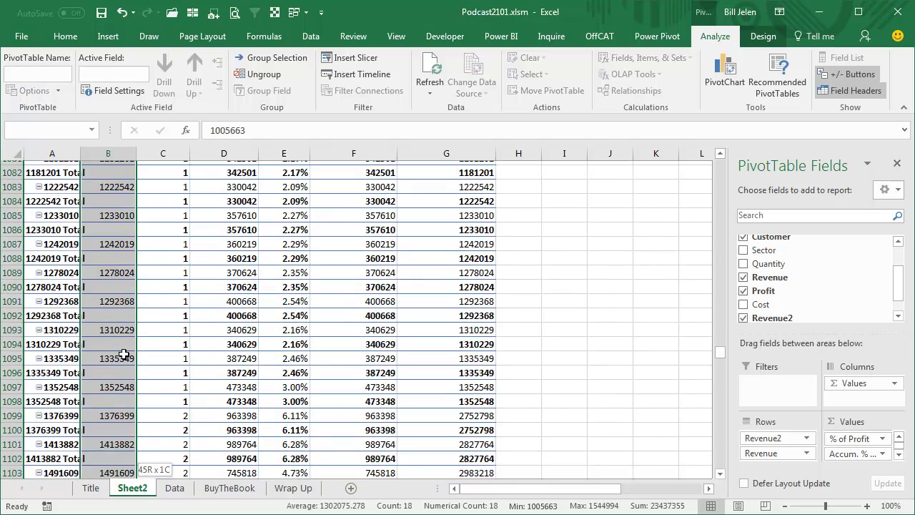
pyautogui.scroll(-10, 124, 355)
pyautogui.scroll(4, 124, 354)
pyautogui.hotkey('shift', 'Up')
pyautogui.hotkey('shift', 'Up')
pyautogui.hotkey('shift', 'Up')
pyautogui.hotkey('shift', 'Up')
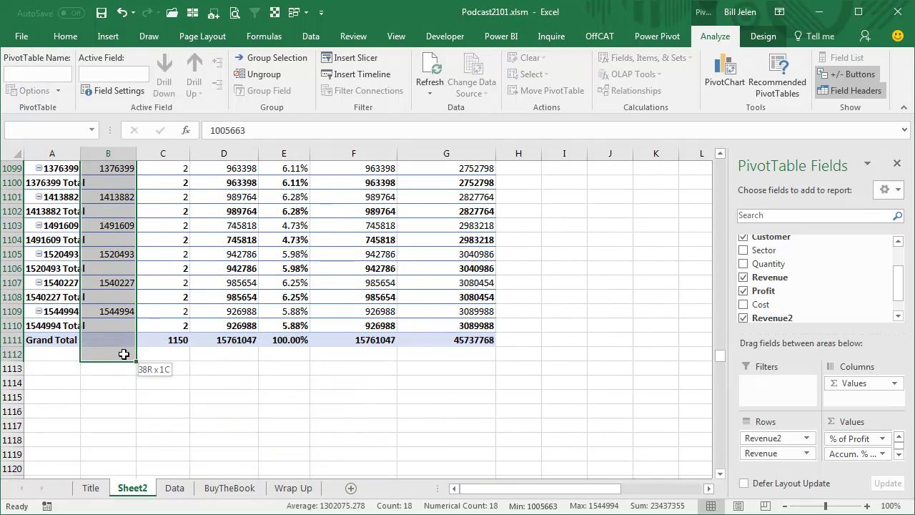
pyautogui.hotkey('shift', 'Up')
pyautogui.hotkey('shift', 'Up')
pyautogui.hotkey('shift', 'Up')
pyautogui.hotkey('alt', 'shift', 'Right')
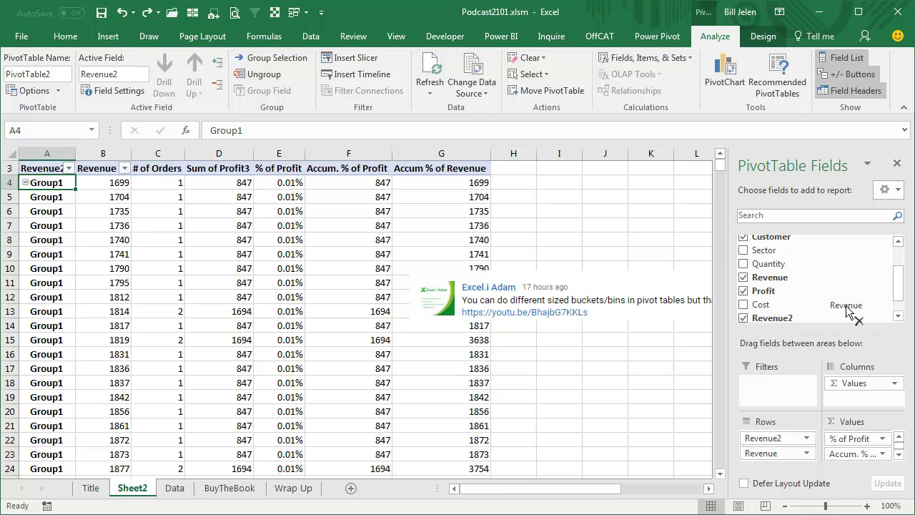
# Step: Drop the detailed Revenue field and rename groups Under $10K, $10K - $20K, $20K - $30K, Over $1MM
pyautogui.moveTo(762, 452); pyautogui.dragTo(846, 286)
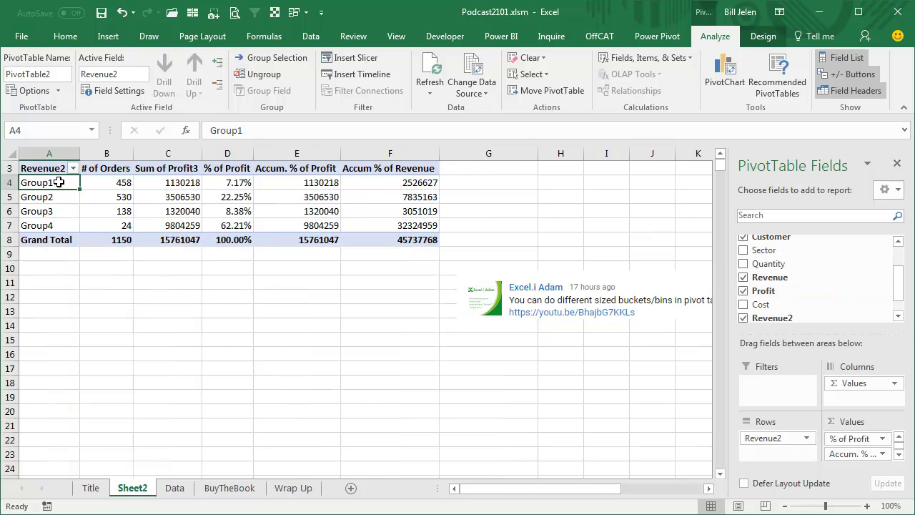
pyautogui.write('Und')
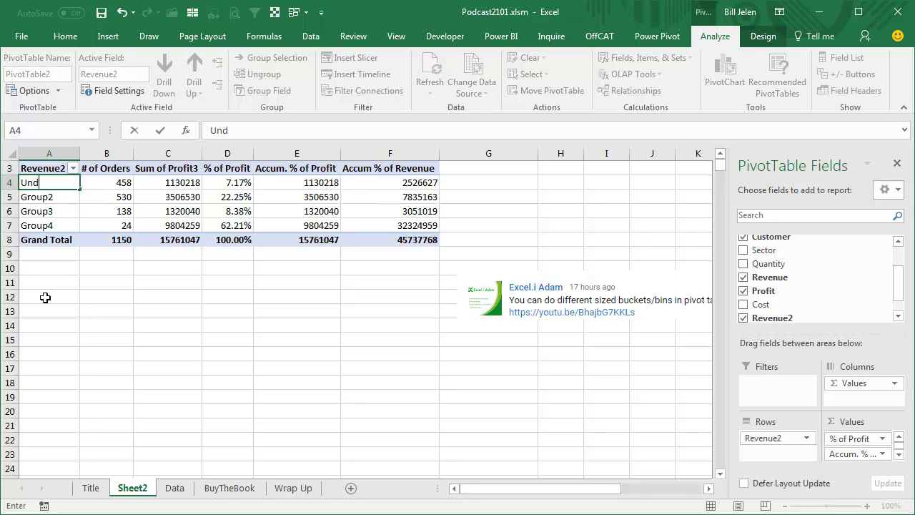
pyautogui.write('er $10K')
pyautogui.press('Return')
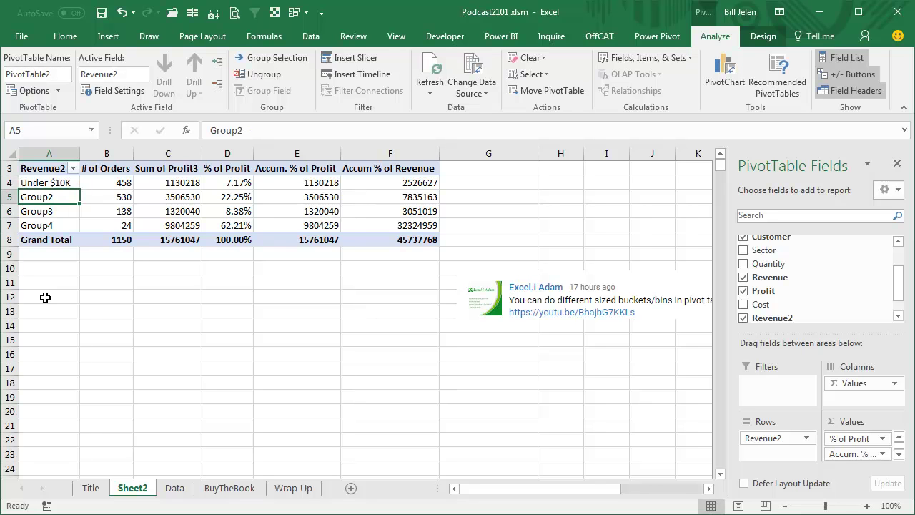
pyautogui.write('$10K')
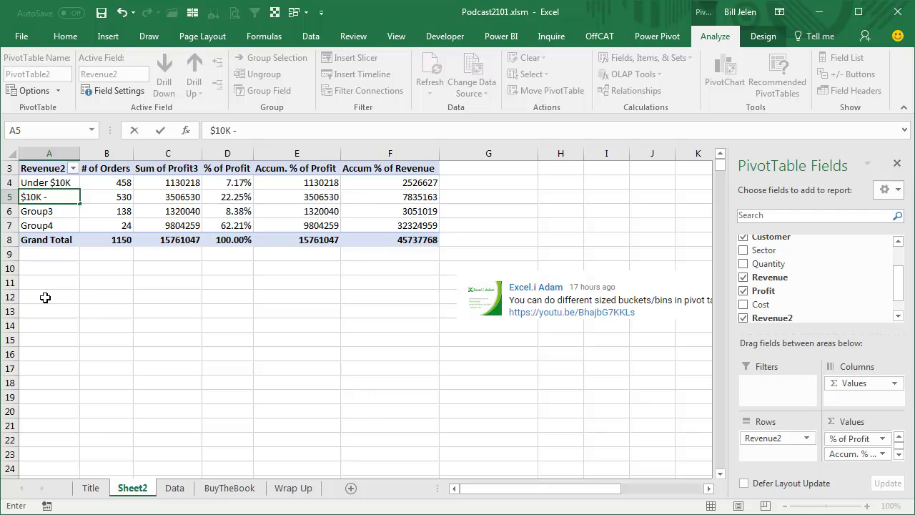
pyautogui.write(' - $20K')
pyautogui.press('Return')
pyautogui.write('$20K -')
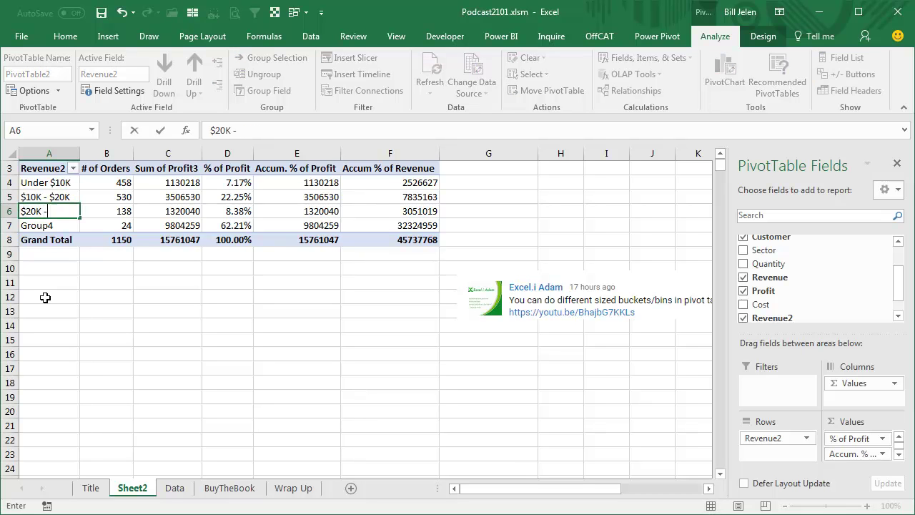
pyautogui.press('Return')
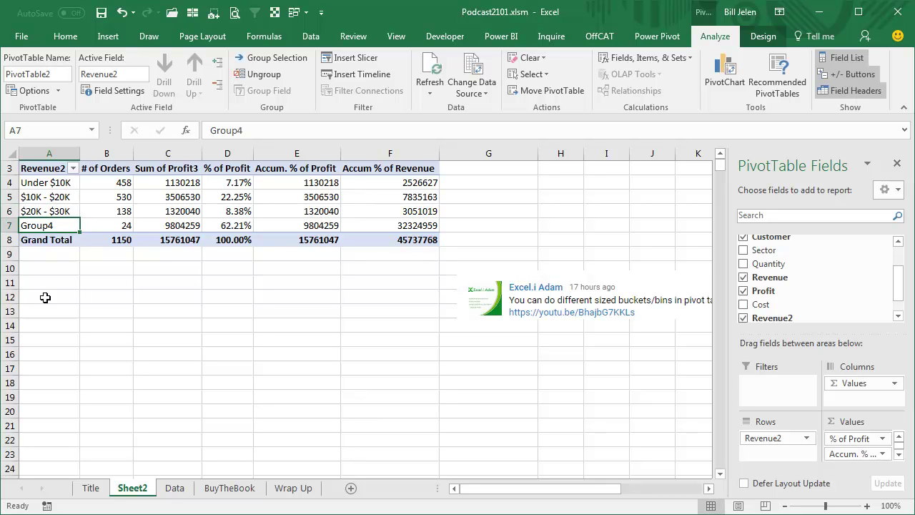
pyautogui.write('Over')
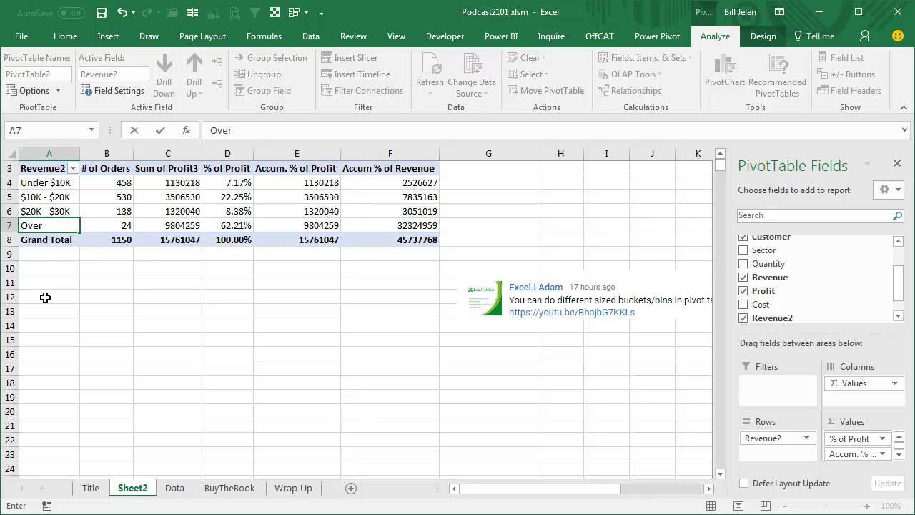
pyautogui.write(' $1MM')
pyautogui.press('Return')
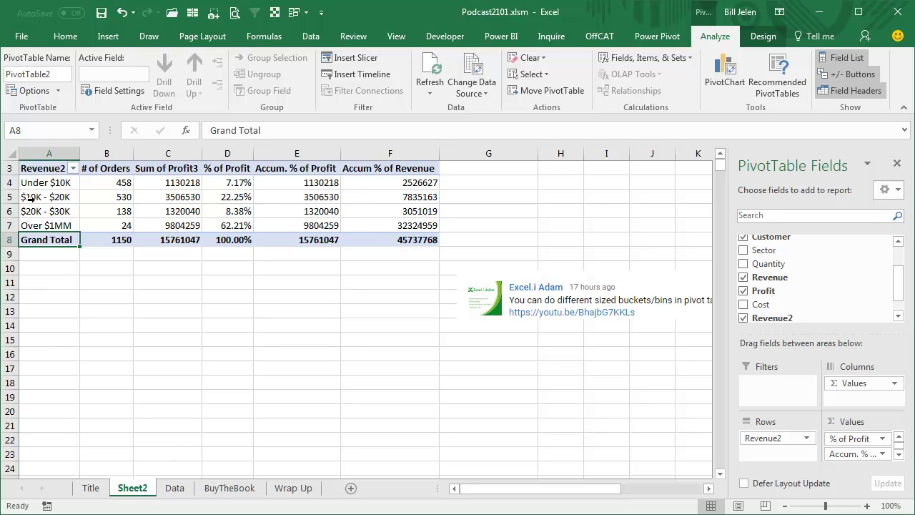
# Step: Delete Sheet2
pyautogui.rightClick(136, 490)
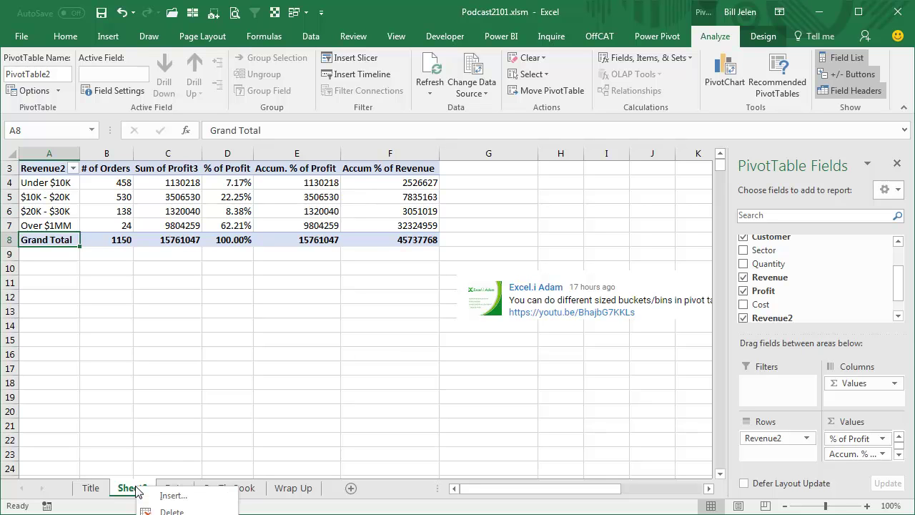
pyautogui.click(170, 511)
pyautogui.click(661, 418)
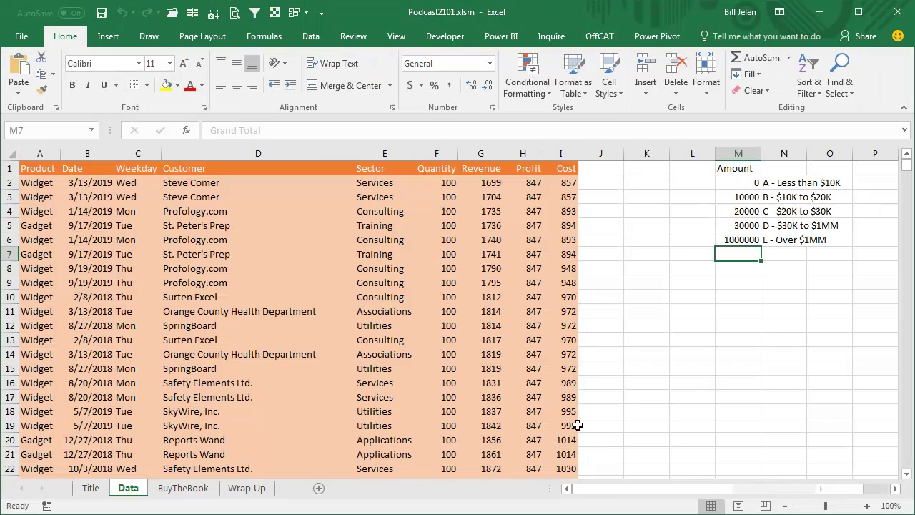
# Step: Add the heading Size in Data!J1
pyautogui.click(596, 166)
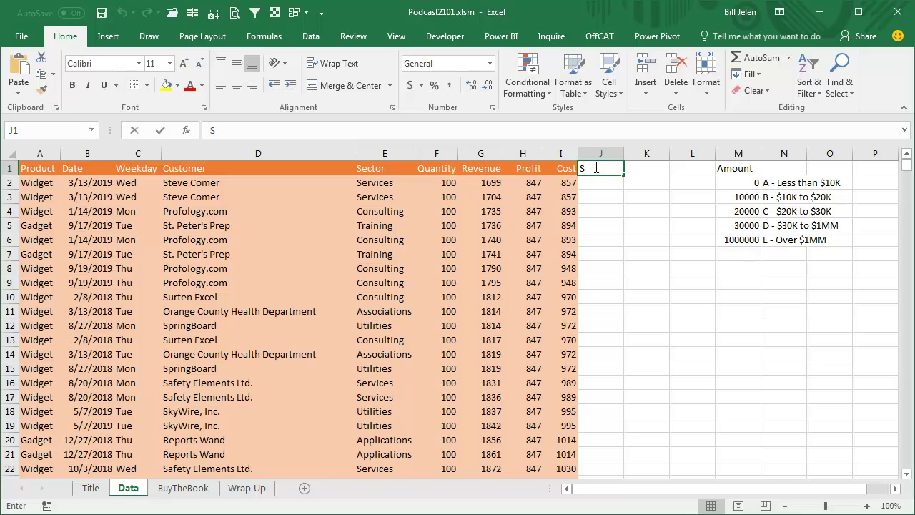
pyautogui.write('Size')
pyautogui.press('Return')
# Step: Enter =VLOOKUP(G2,$M$2:$N$6,2,TRUE) in J2 and fill it down the Size column
pyautogui.write('=')
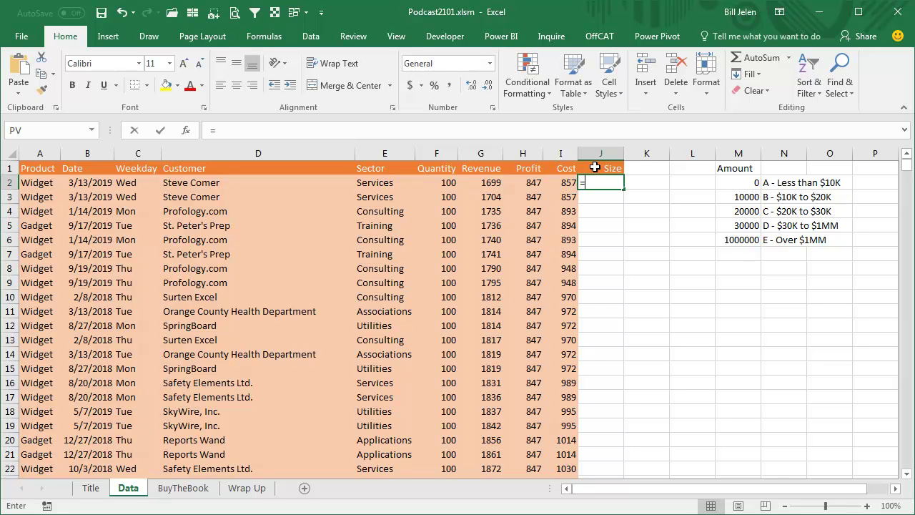
pyautogui.write('vl')
pyautogui.press('Tab')
pyautogui.press('Left')
pyautogui.press('Left')
pyautogui.press('Left')
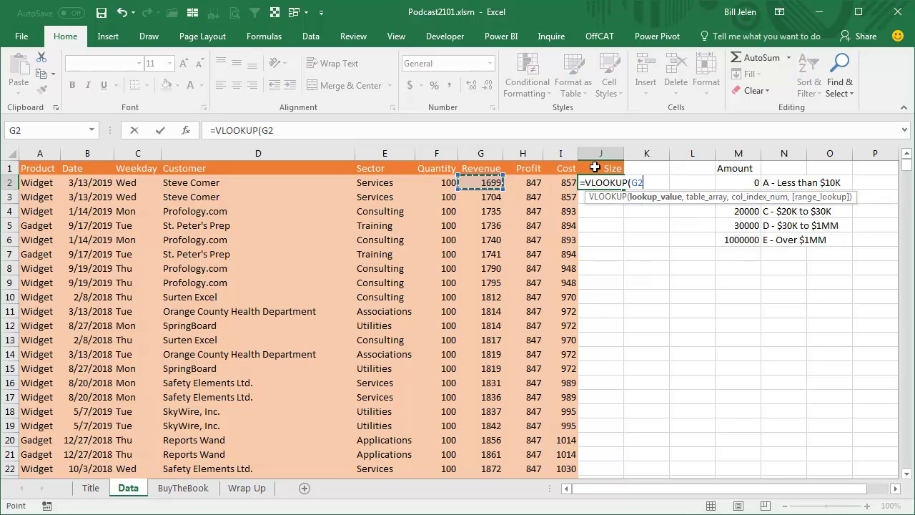
pyautogui.write(',')
pyautogui.press('Right')
pyautogui.press('Right')
pyautogui.press('Right')
pyautogui.hotkey('ctrl', 'shift', 'Down')
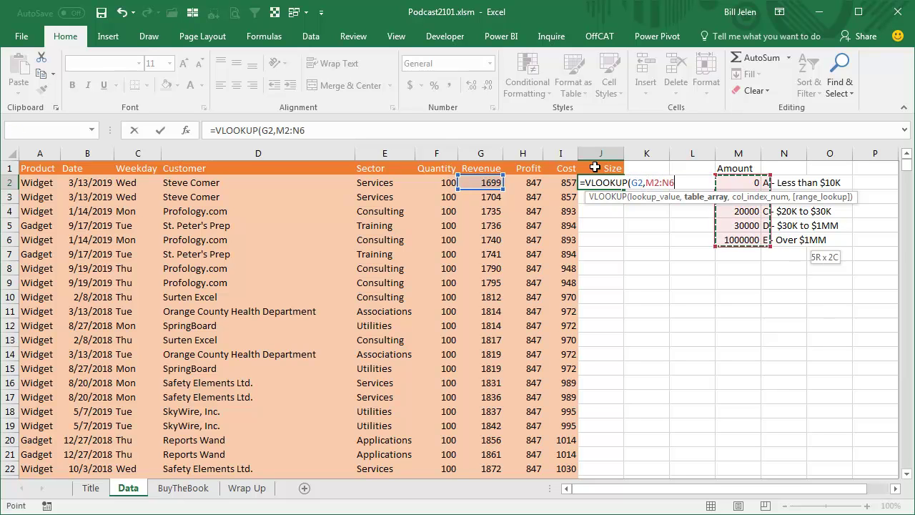
pyautogui.hotkey('shift', 'Right')
pyautogui.press('F4')
pyautogui.write(',')
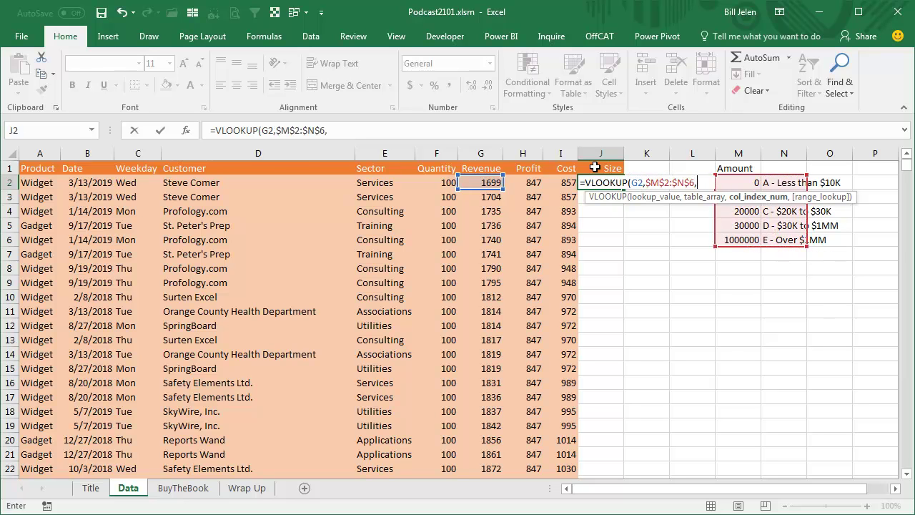
pyautogui.write('2')
pyautogui.write(',Tr')
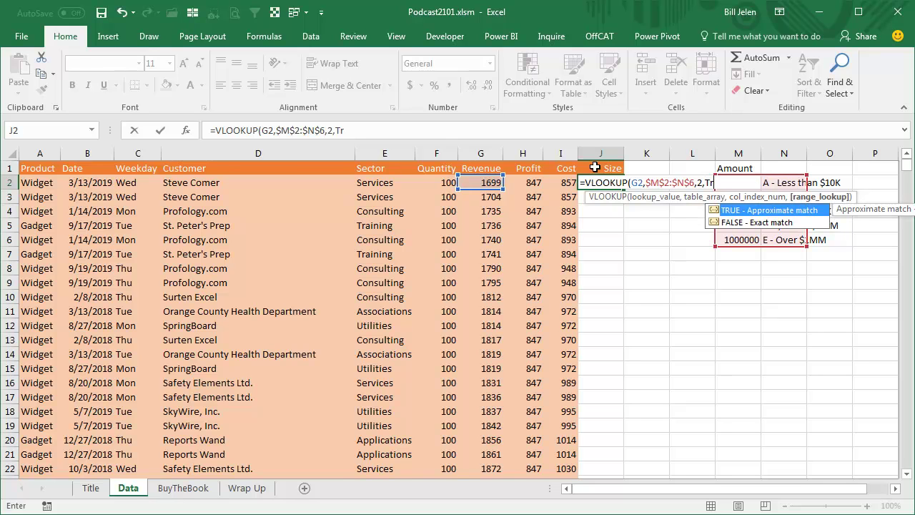
pyautogui.write('ue)')
pyautogui.hotkey('ctrl', 'Return')
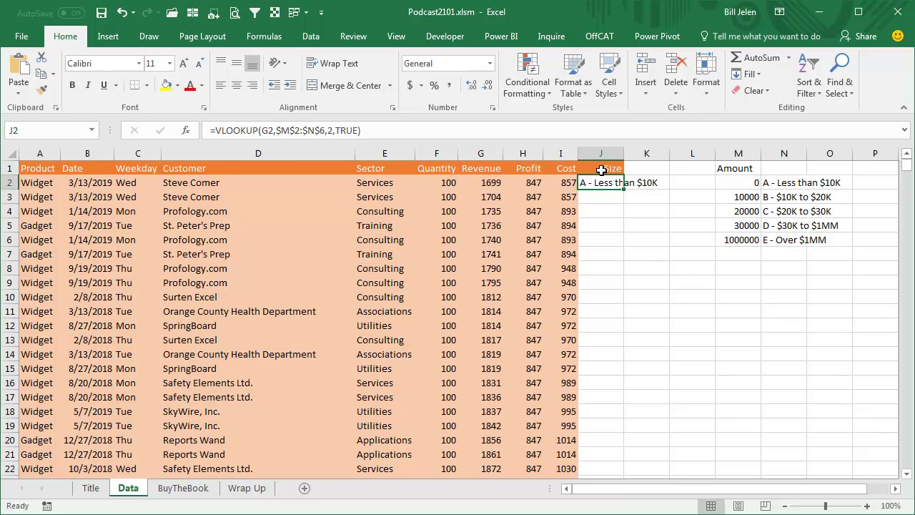
pyautogui.doubleClick(625, 191)
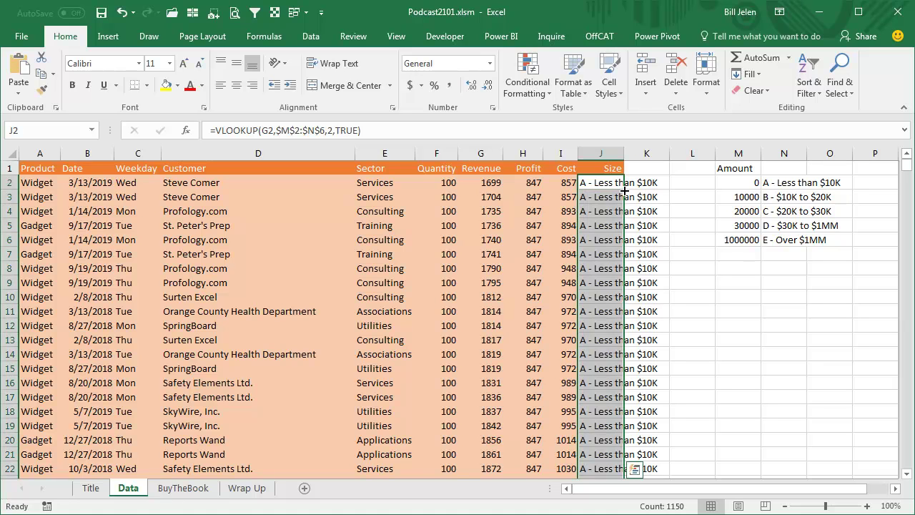
# Step: Create a pivot table from the Data sheet on a new worksheet
pyautogui.click(543, 190)
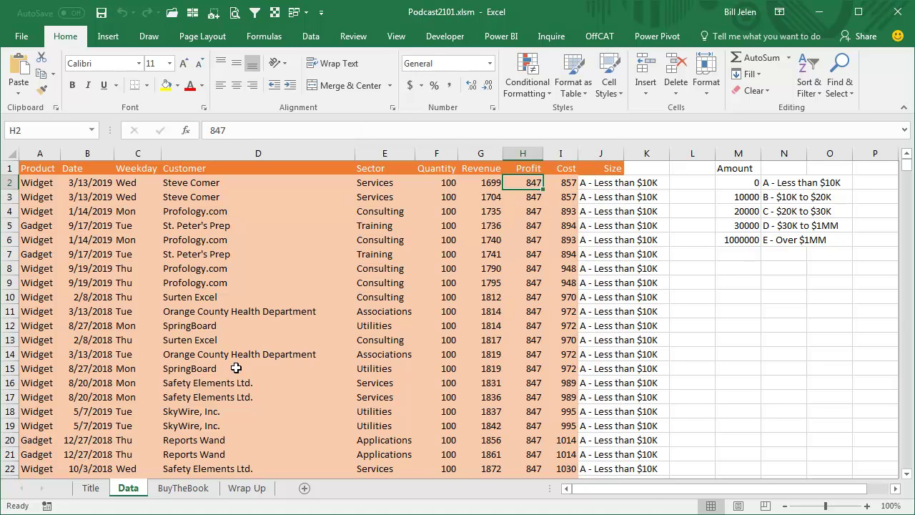
pyautogui.click(108, 36)
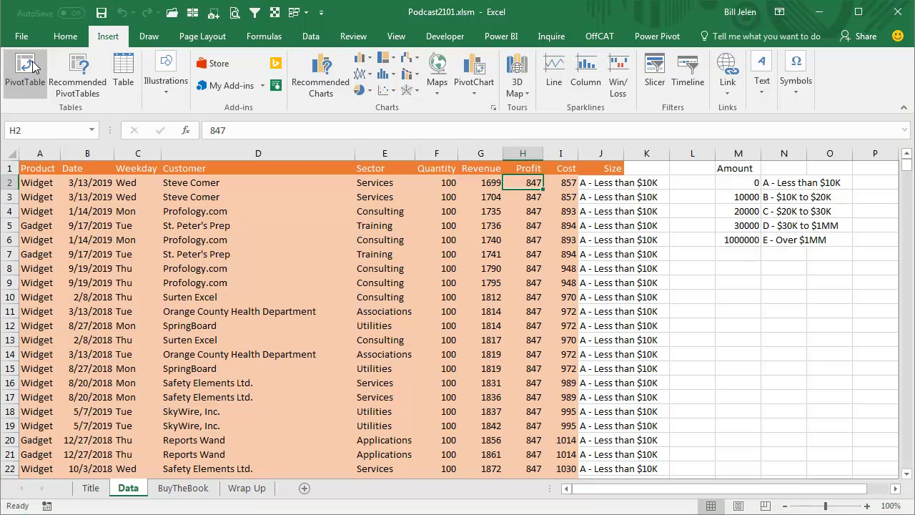
pyautogui.click(25, 72)
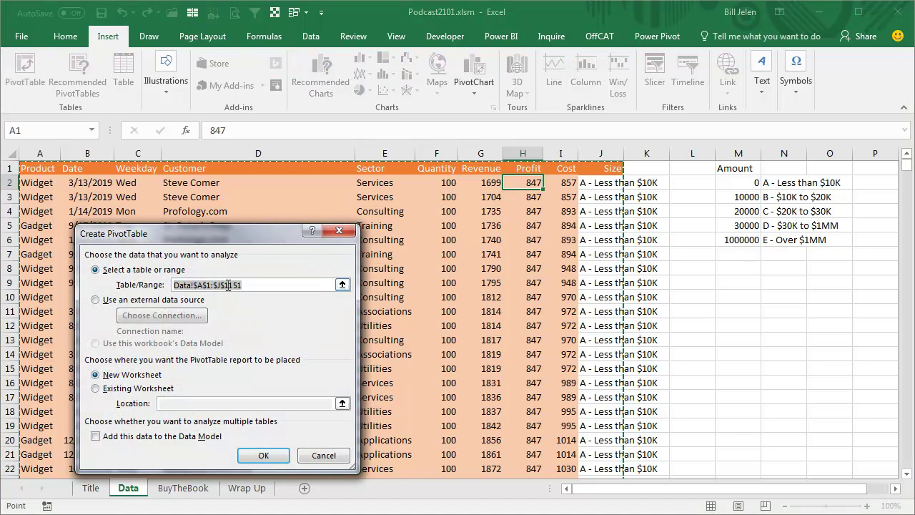
pyautogui.click(264, 455)
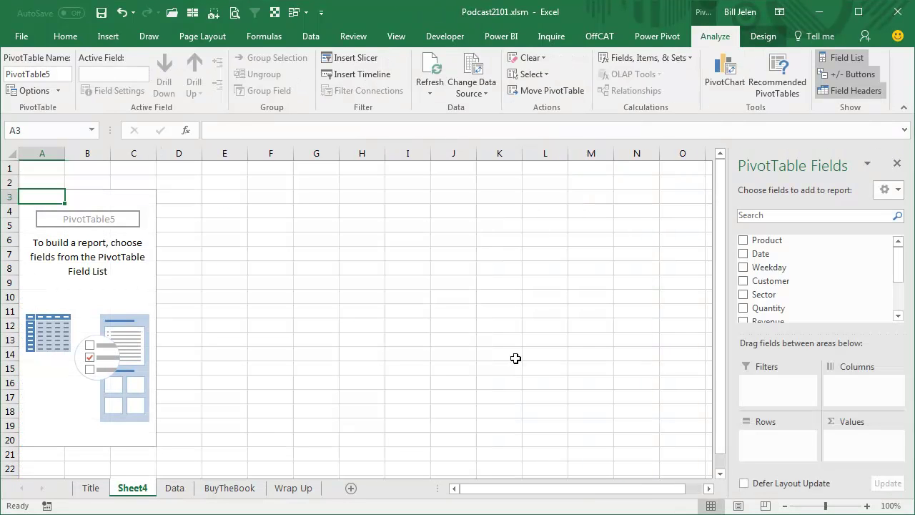
# Step: Put Size in Rows, Count of Customer and Profit twice in Values
pyautogui.moveTo(899, 265); pyautogui.dragTo(899, 292)
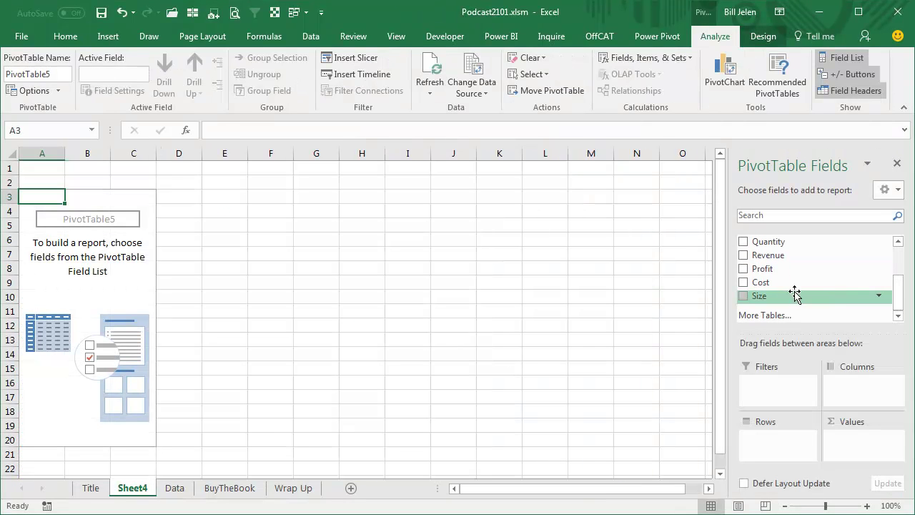
pyautogui.moveTo(761, 296); pyautogui.dragTo(764, 438)
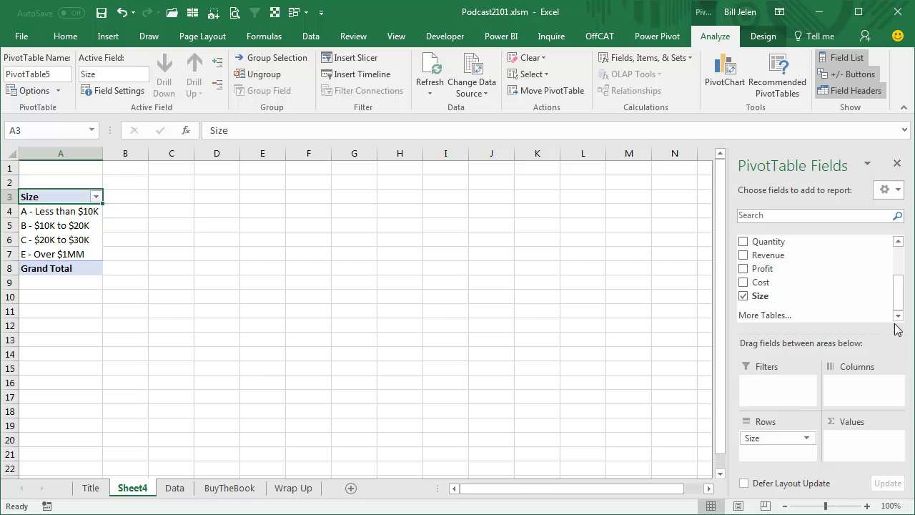
pyautogui.moveTo(899, 288); pyautogui.dragTo(900, 262)
pyautogui.moveTo(771, 280)
pyautogui.mouseDown()
pyautogui.moveTo(841, 372)
pyautogui.moveTo(851, 438)
pyautogui.mouseUp()
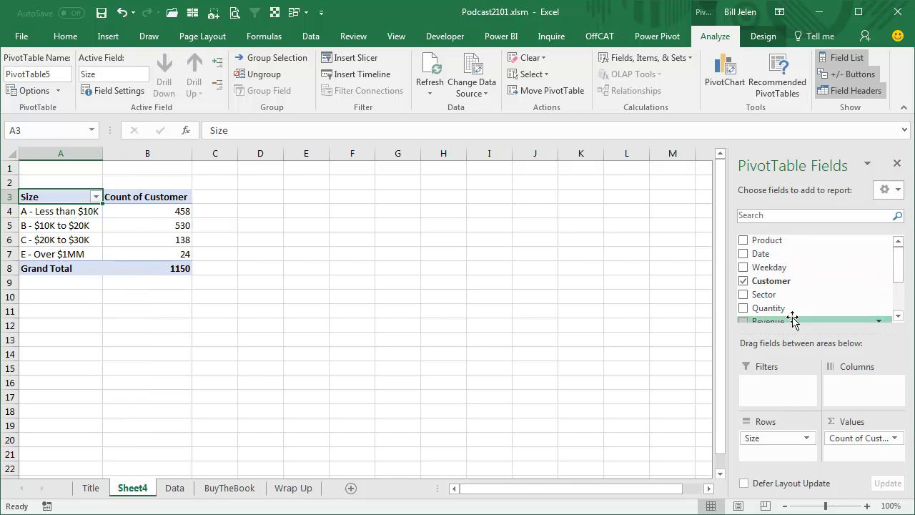
pyautogui.moveTo(903, 270); pyautogui.dragTo(903, 294)
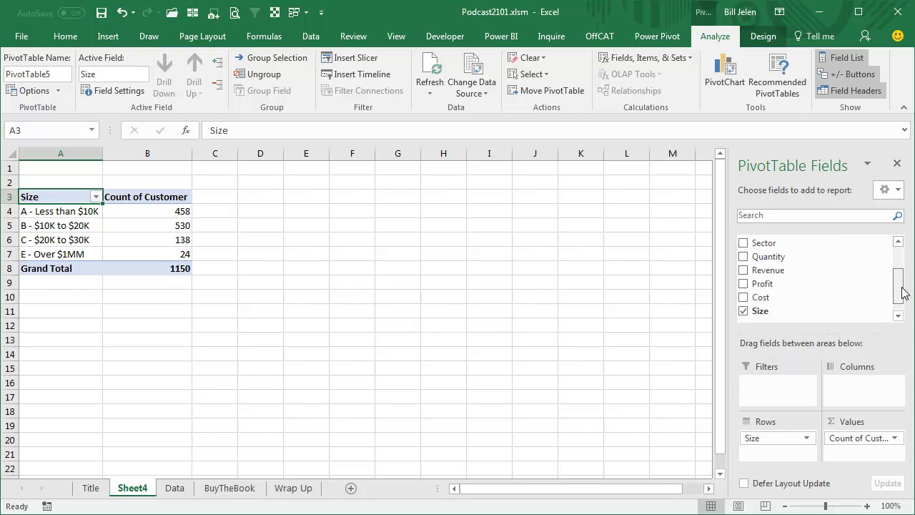
pyautogui.moveTo(762, 284); pyautogui.dragTo(881, 438)
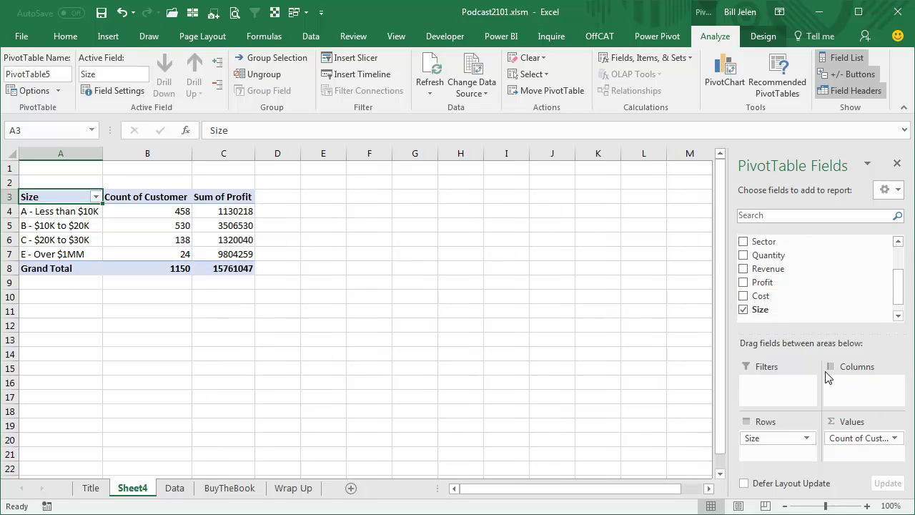
pyautogui.moveTo(762, 282); pyautogui.dragTo(851, 458)
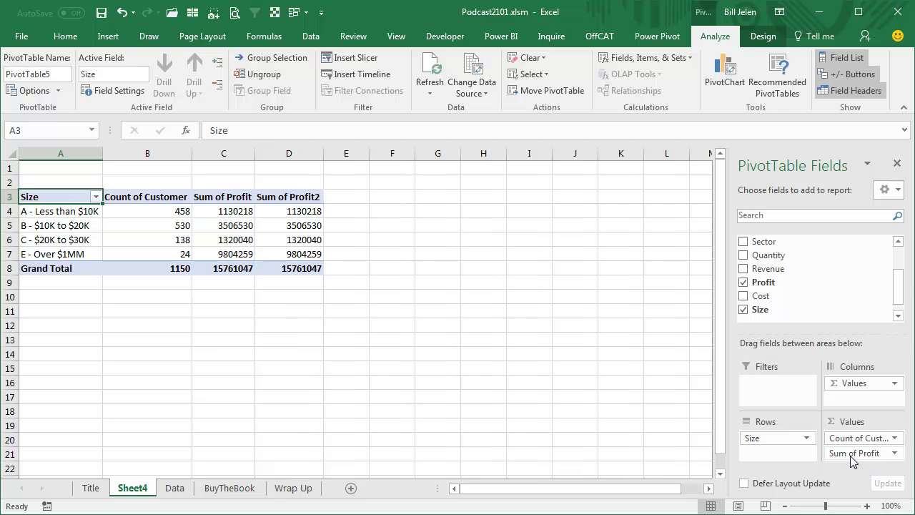
pyautogui.click(295, 211)
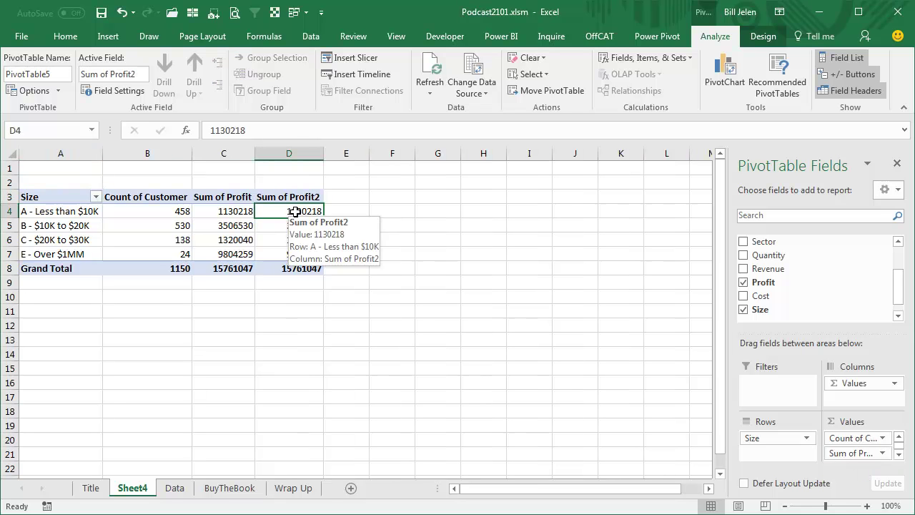
# Step: Show Sum of Profit2 as % Running Total In Size, named 'Accum % of Profit'
pyautogui.doubleClick(306, 198)
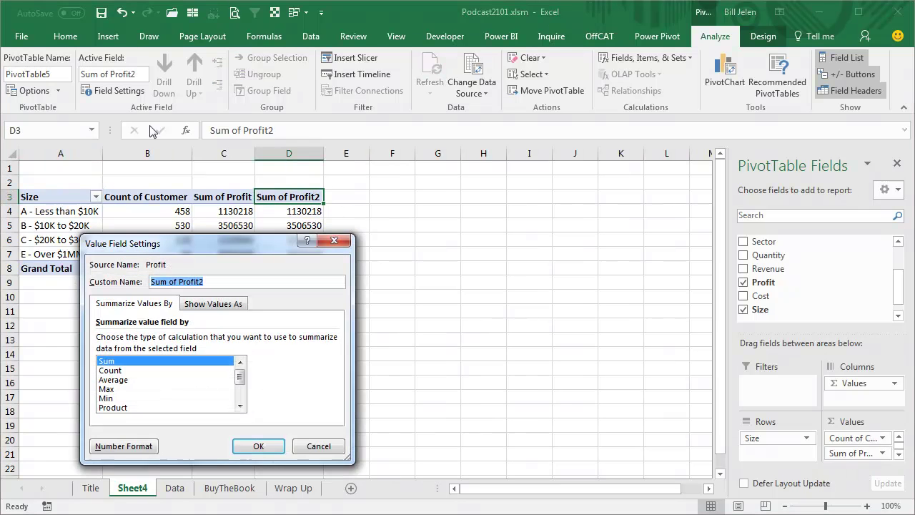
pyautogui.click(215, 304)
pyautogui.click(332, 339)
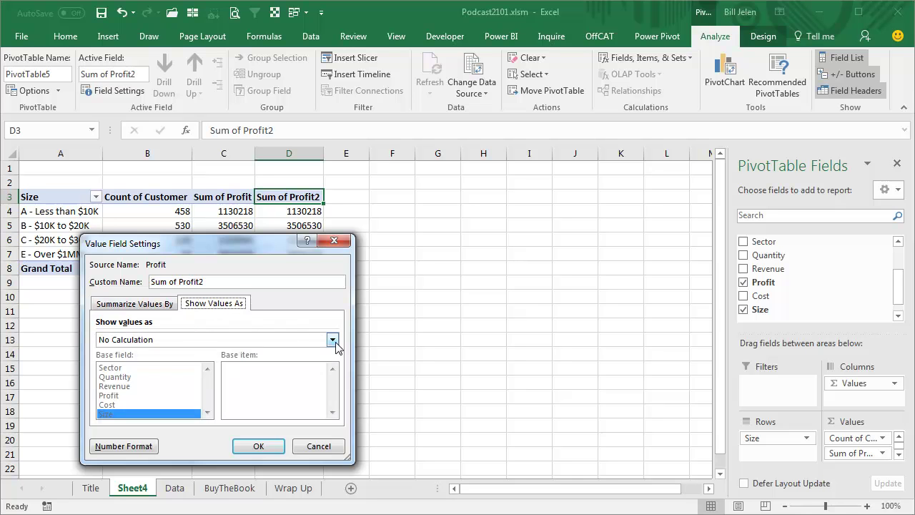
pyautogui.scroll(-2, 174, 372)
pyautogui.click(174, 384)
pyautogui.tripleClick(247, 282)
pyautogui.write('Accum % of Profit')
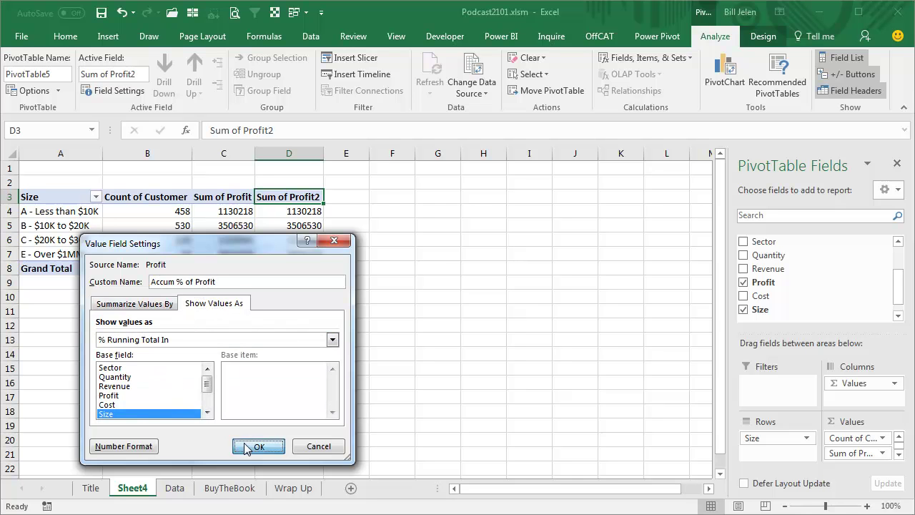
pyautogui.click(259, 446)
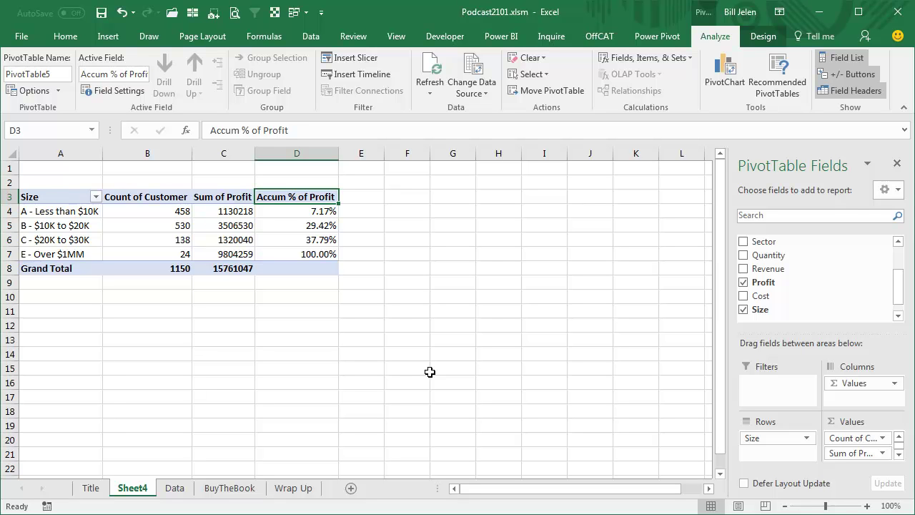
# Step: Move on to the next sheet, BuyTheBook
pyautogui.hotkey('ctrl', 'pagedown')
pyautogui.hotkey('ctrl', 'pagedown')
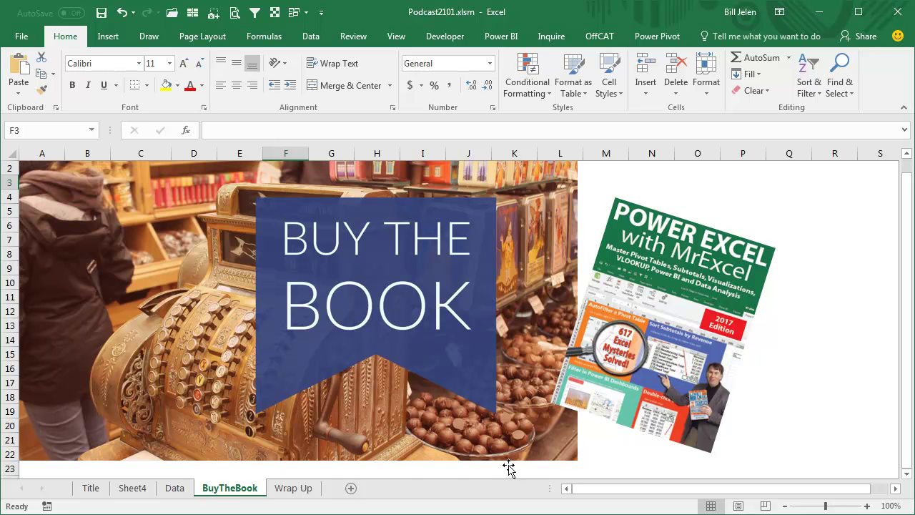
pyautogui.click(307, 487)
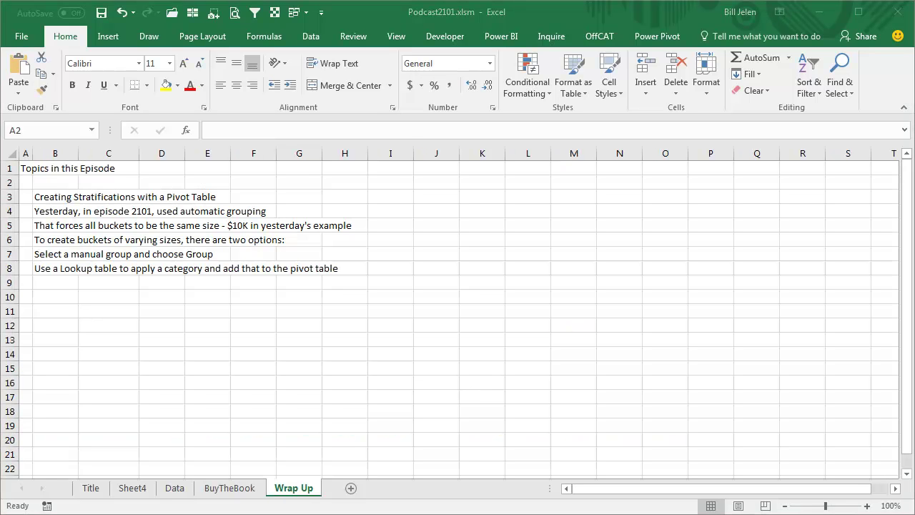